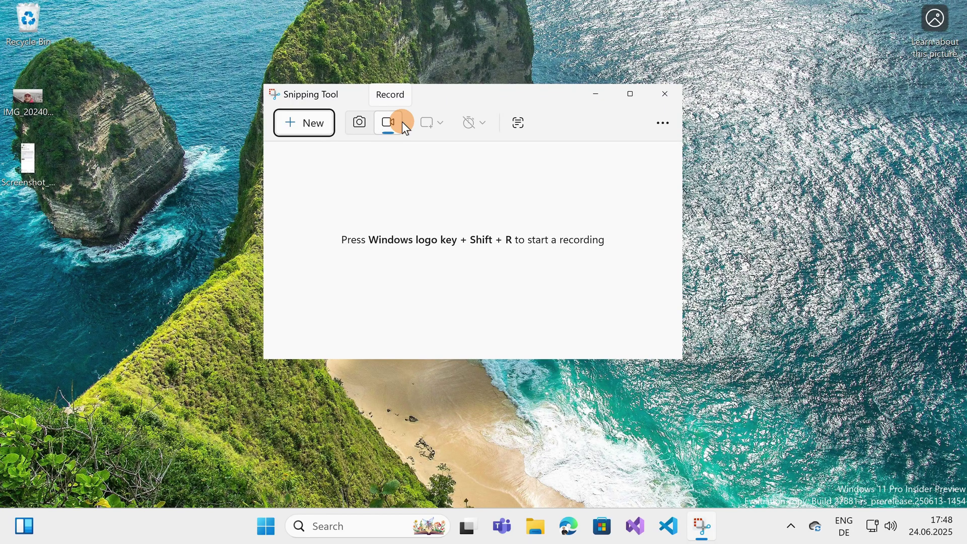
{"action": "left_click", "coordinate": [654, 125]}
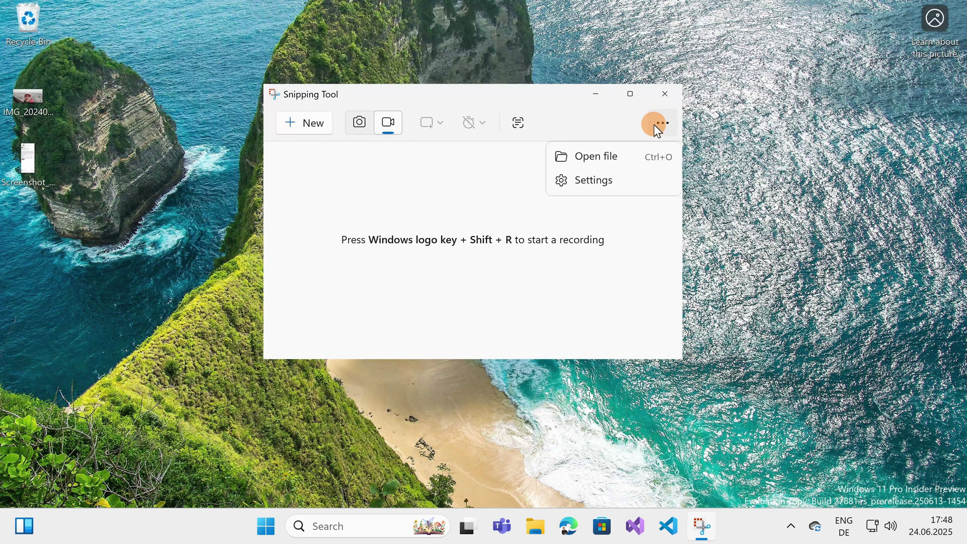
{"action": "left_click", "coordinate": [590, 177]}
{"action": "scroll", "coordinate": [575, 207], "scroll_direction": "down", "scroll_amount": 5}
{"action": "scroll", "coordinate": [575, 204], "scroll_direction": "down", "scroll_amount": 5}
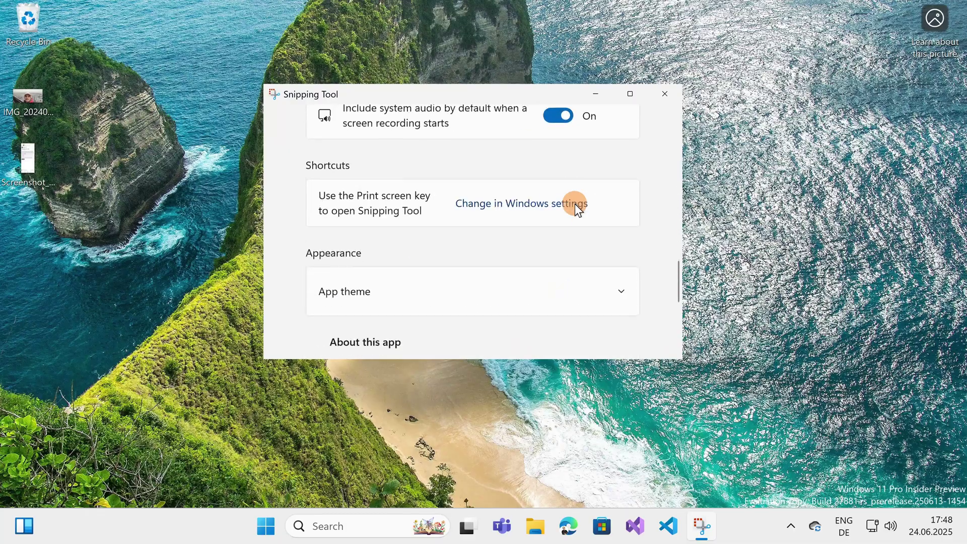
{"action": "scroll", "coordinate": [575, 203], "scroll_direction": "down", "scroll_amount": 5}
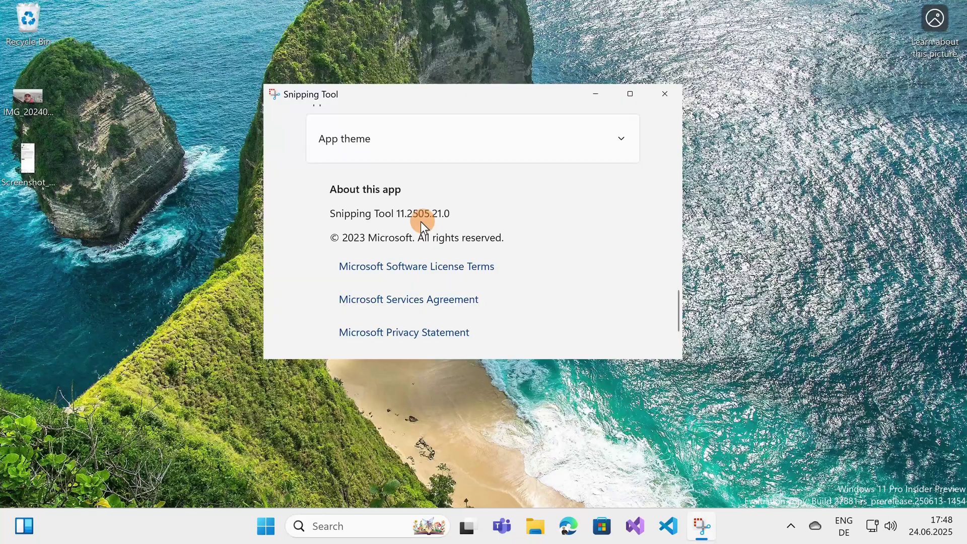
{"action": "scroll", "coordinate": [439, 204], "scroll_direction": "up", "scroll_amount": 5}
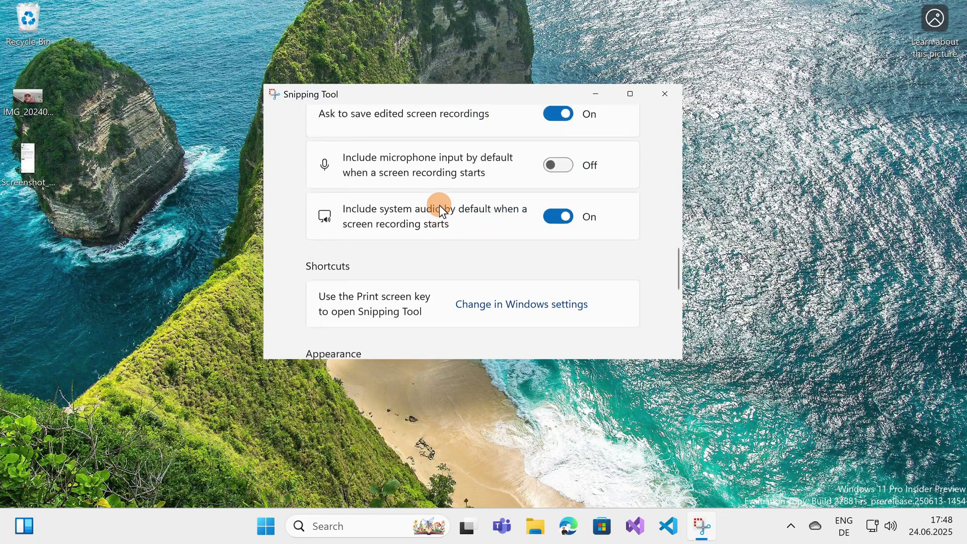
{"action": "scroll", "coordinate": [433, 202], "scroll_direction": "up", "scroll_amount": 5}
{"action": "scroll", "coordinate": [433, 202], "scroll_direction": "up", "scroll_amount": 5}
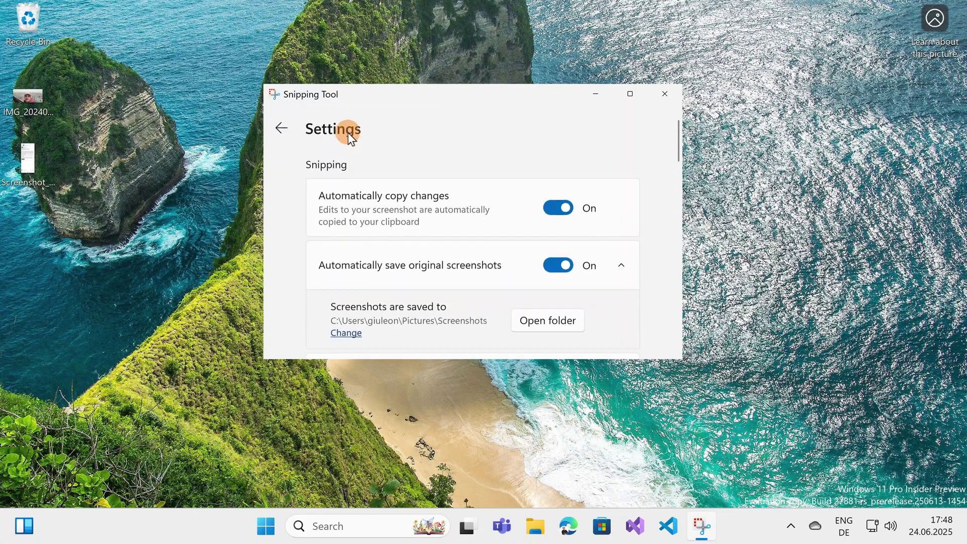
{"action": "left_click", "coordinate": [281, 134]}
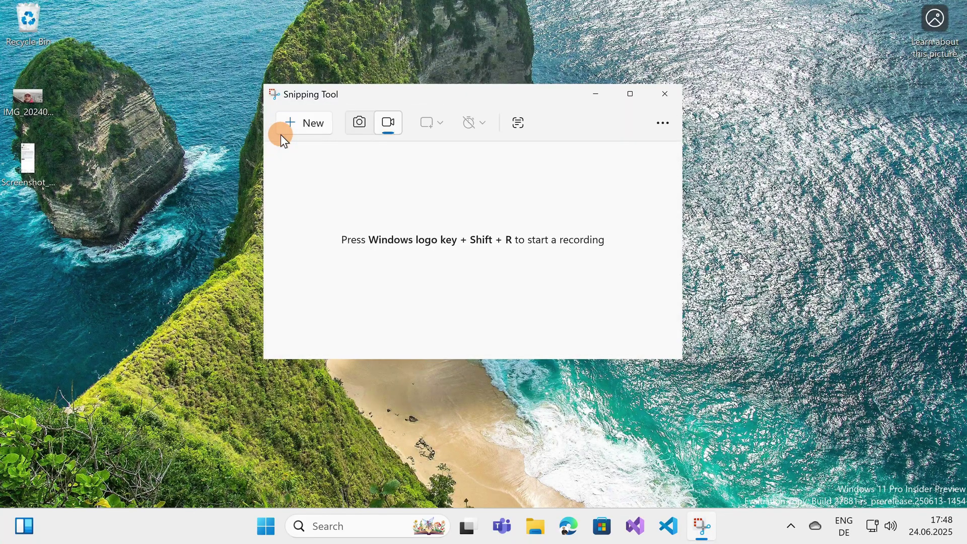
Record a seven-second clip of the cliff and beach region of the desktop picture
{"action": "left_click", "coordinate": [322, 129]}
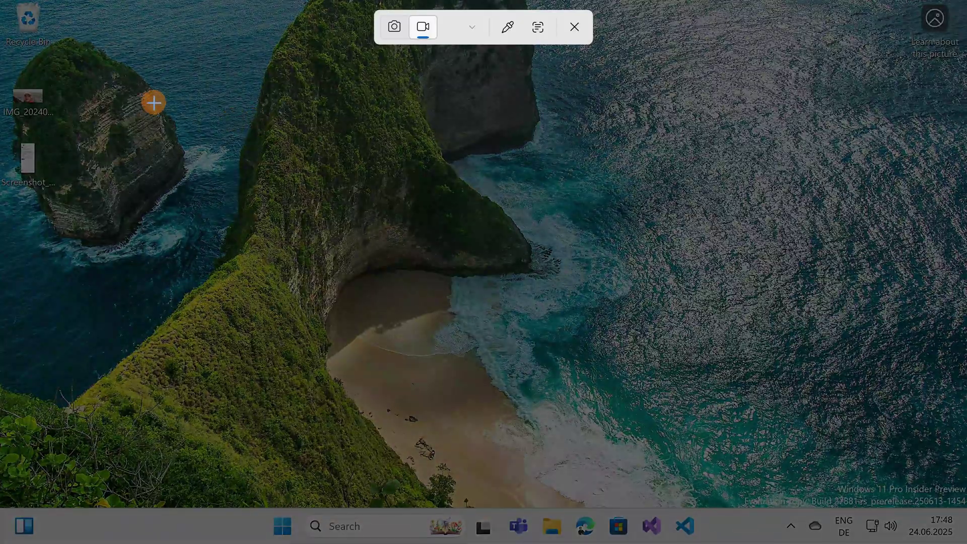
{"action": "left_click_drag", "start_coordinate": [154, 102], "coordinate": [604, 321]}
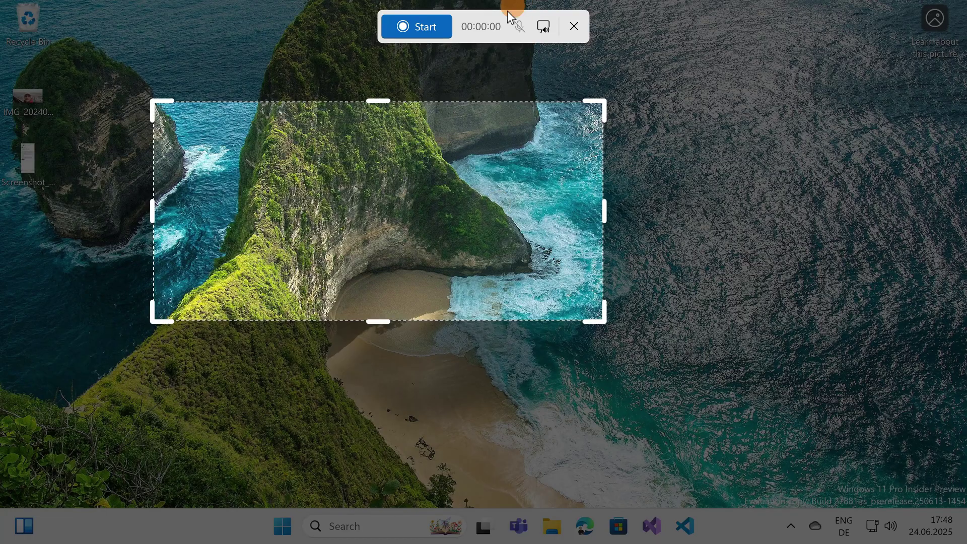
{"action": "left_click", "coordinate": [426, 28]}
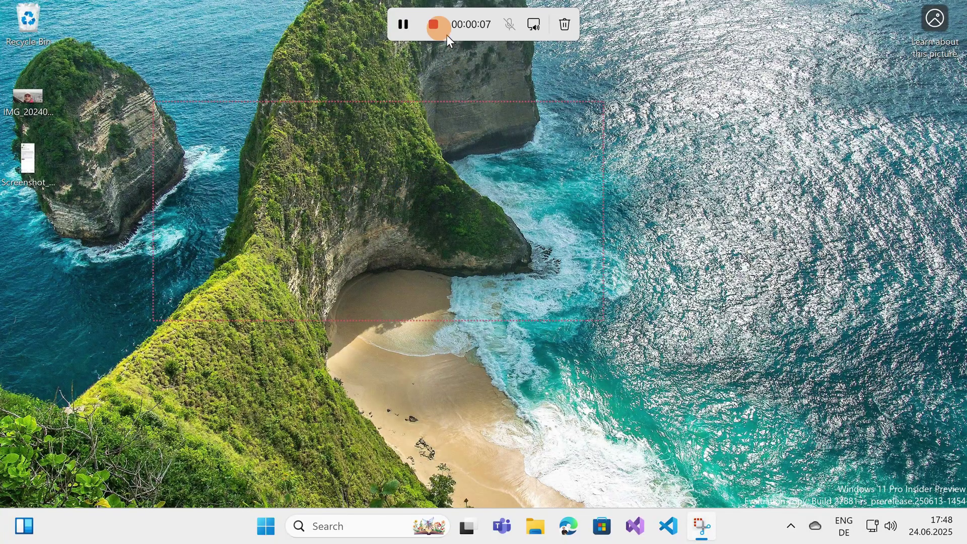
{"action": "left_click", "coordinate": [434, 26]}
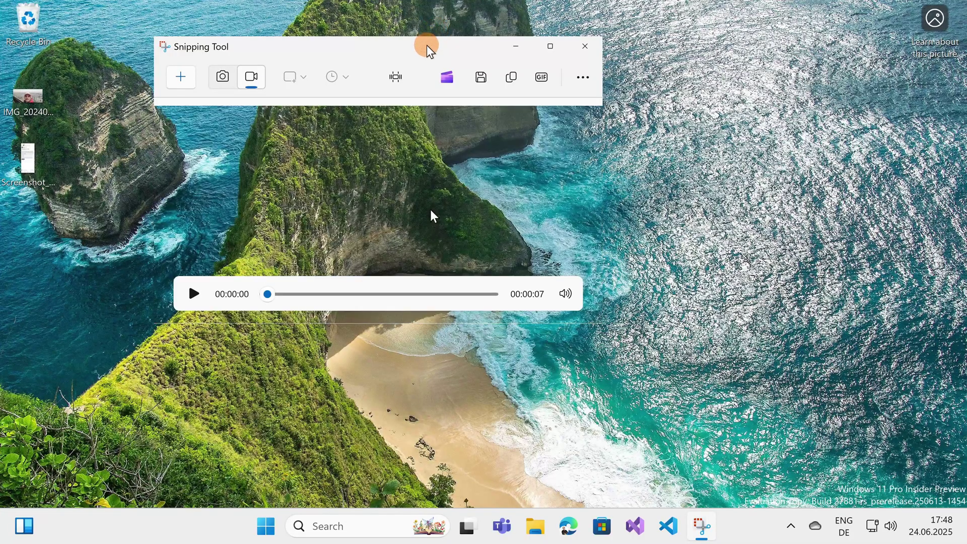
Export the clip as a High quality GIF from the Create GIF options
{"action": "left_click_drag", "start_coordinate": [435, 37], "coordinate": [495, 100]}
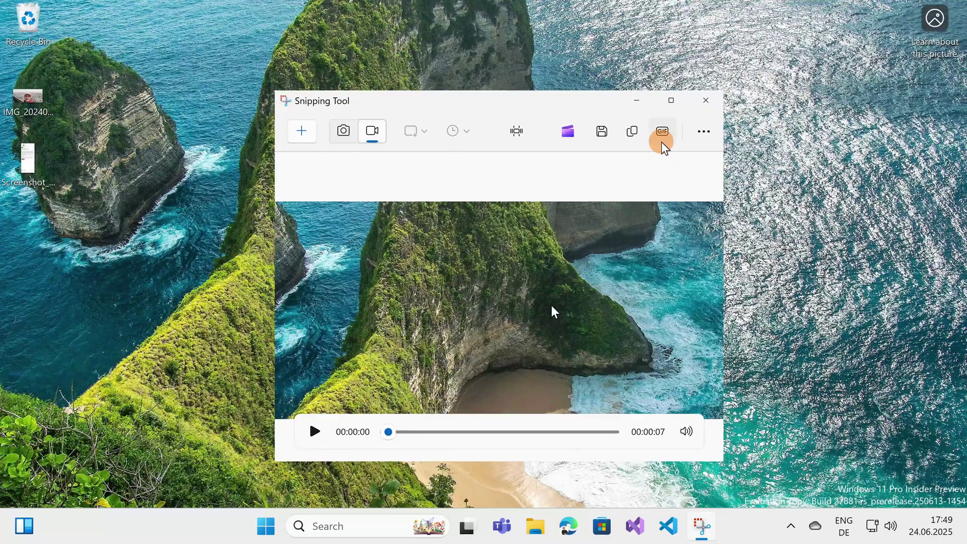
{"action": "left_click", "coordinate": [662, 134]}
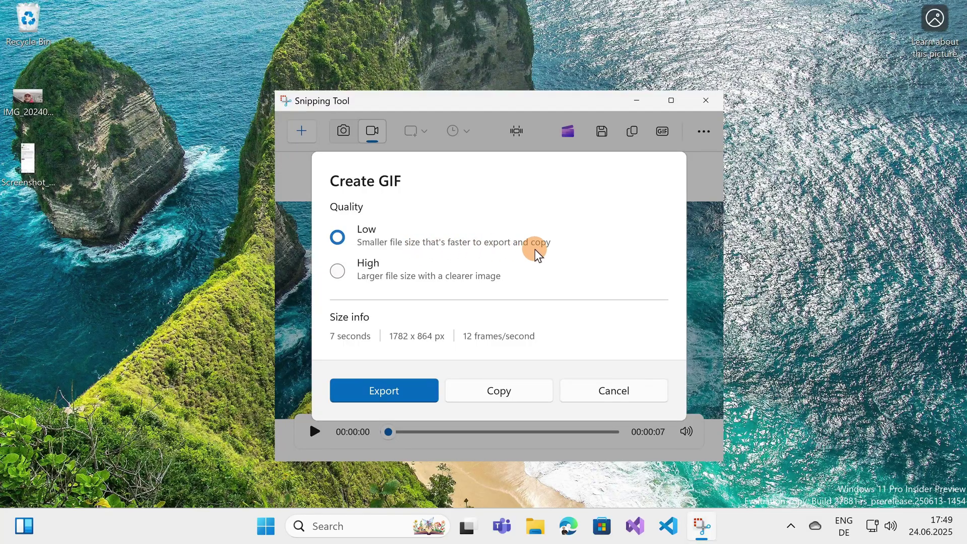
{"action": "left_click", "coordinate": [373, 280]}
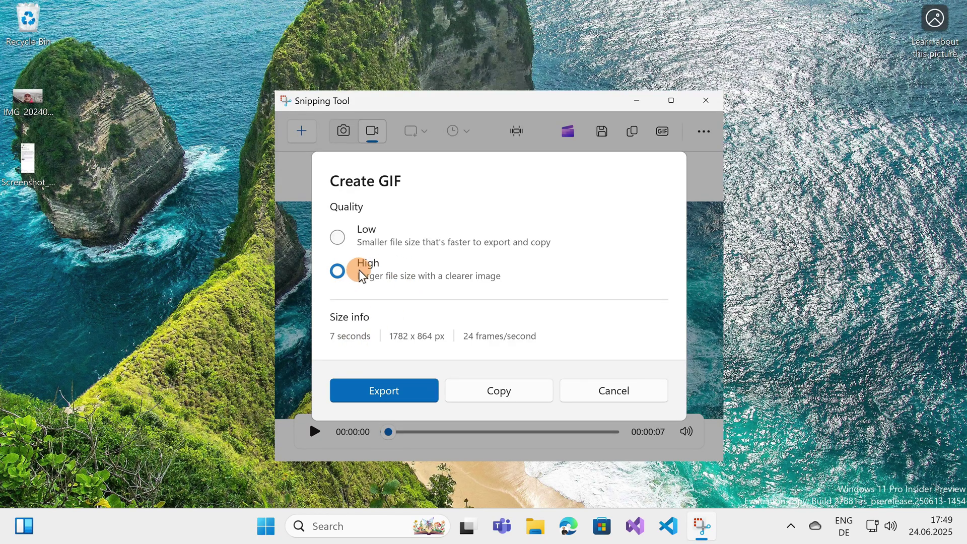
{"action": "left_click", "coordinate": [379, 392]}
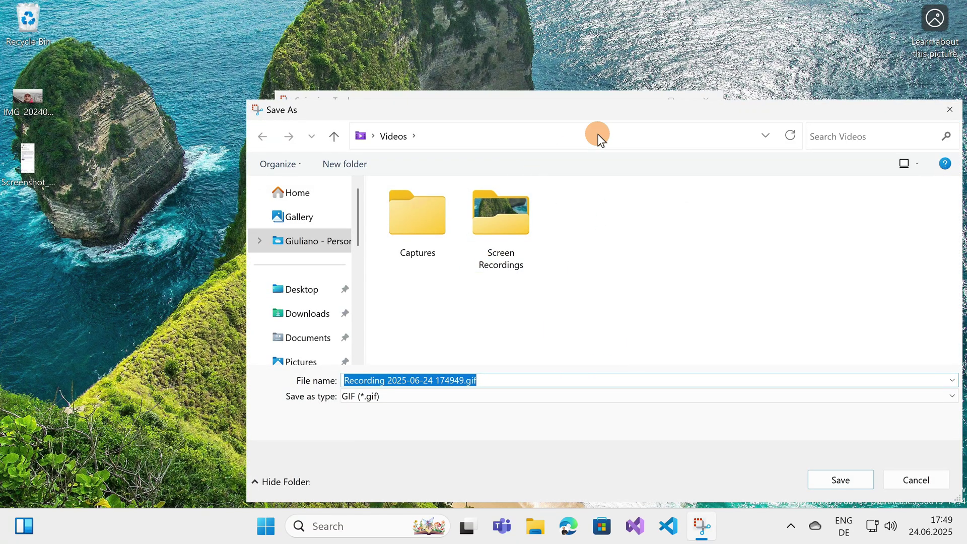
Save the GIF under its default name, Recording 2025-06-24 174949.gif, in Videos
{"action": "left_click_drag", "start_coordinate": [609, 107], "coordinate": [479, 67]}
{"action": "left_click", "coordinate": [708, 441]}
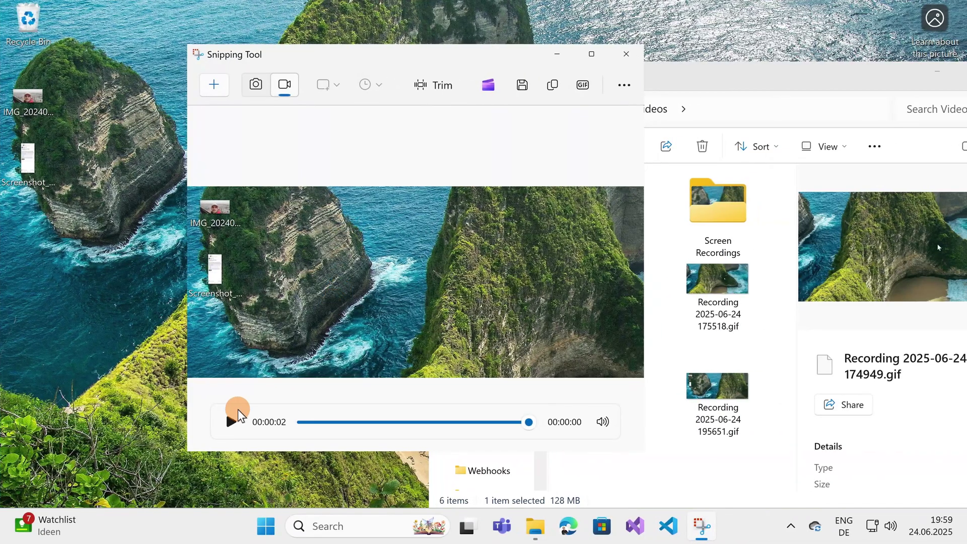
Play back the recorded clip and bring the Videos folder window into view
{"action": "left_click", "coordinate": [240, 415]}
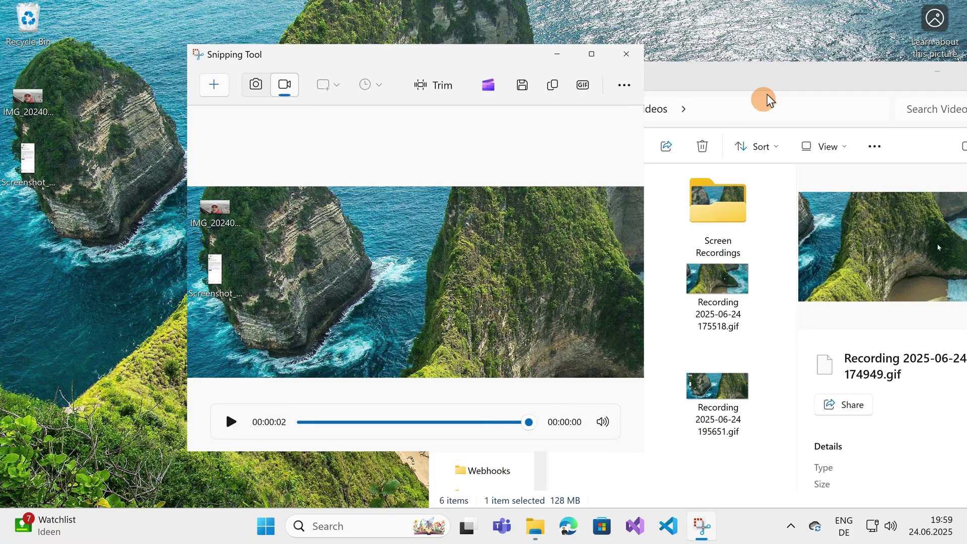
{"action": "left_click_drag", "start_coordinate": [776, 83], "coordinate": [565, 86]}
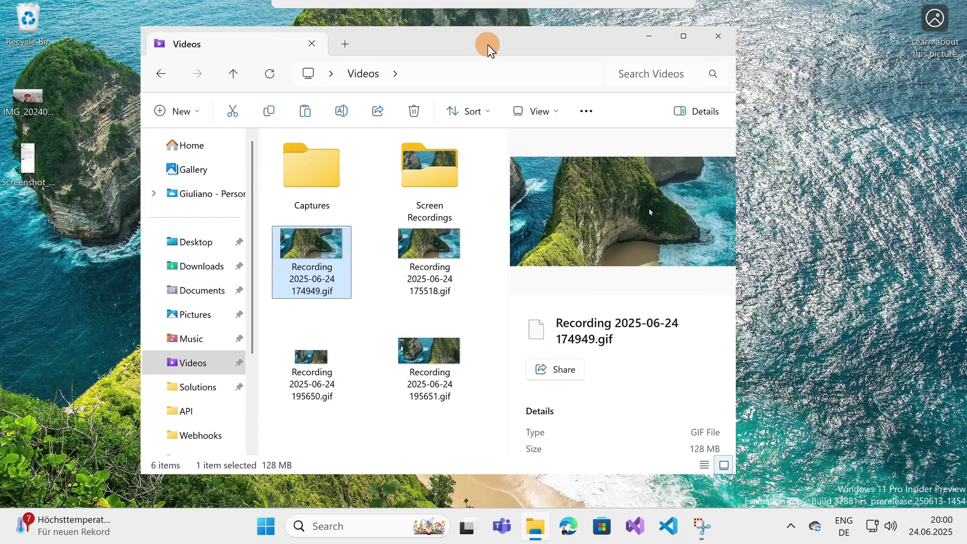
{"action": "left_click_drag", "start_coordinate": [565, 87], "coordinate": [487, 43]}
Compare sizes of the 174949, 175518 and 195651 GIFs in the Details pane
{"action": "left_click", "coordinate": [424, 434]}
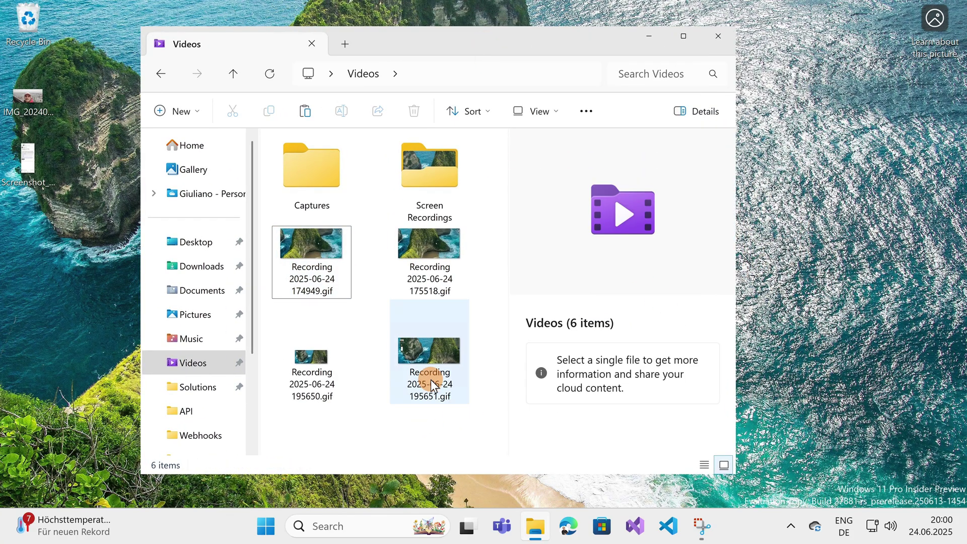
{"action": "left_click", "coordinate": [426, 380]}
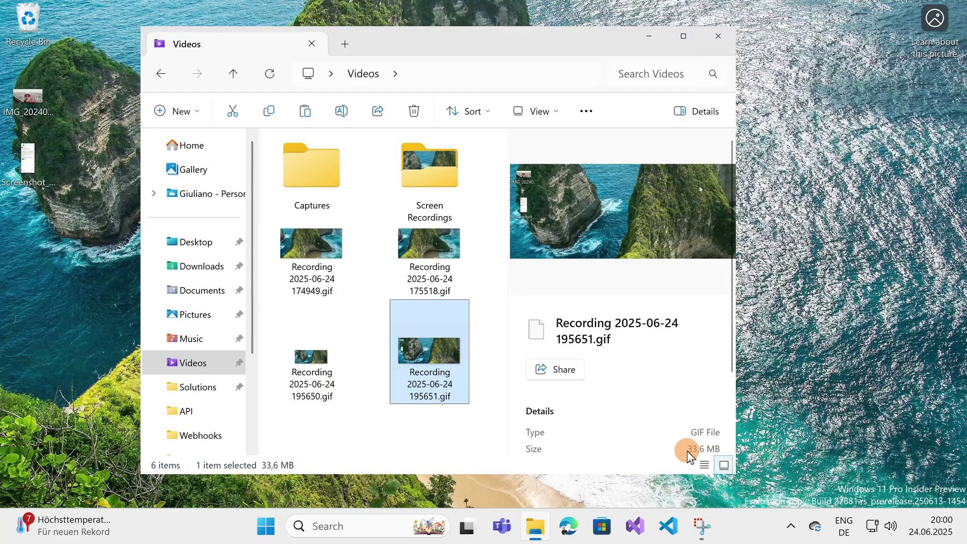
{"action": "left_click", "coordinate": [337, 254]}
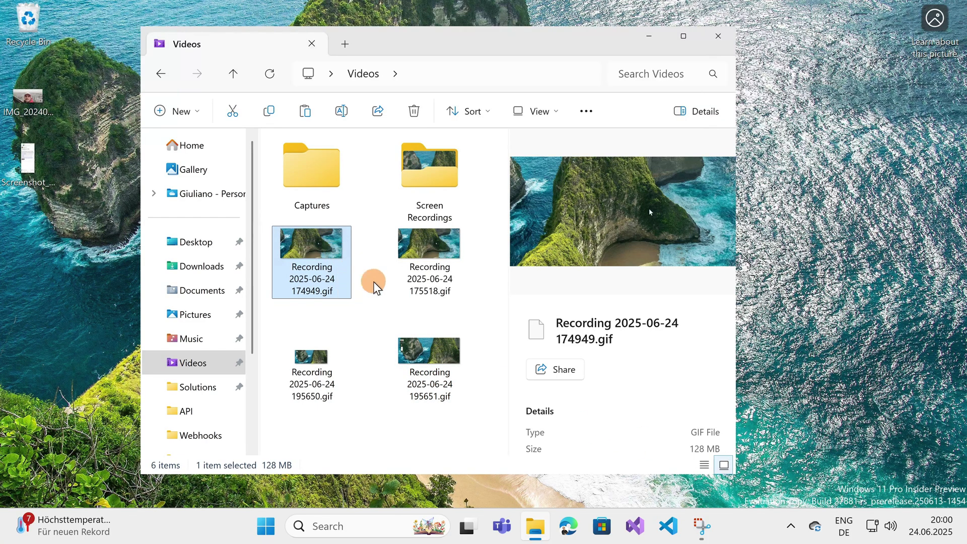
{"action": "left_click", "coordinate": [452, 272]}
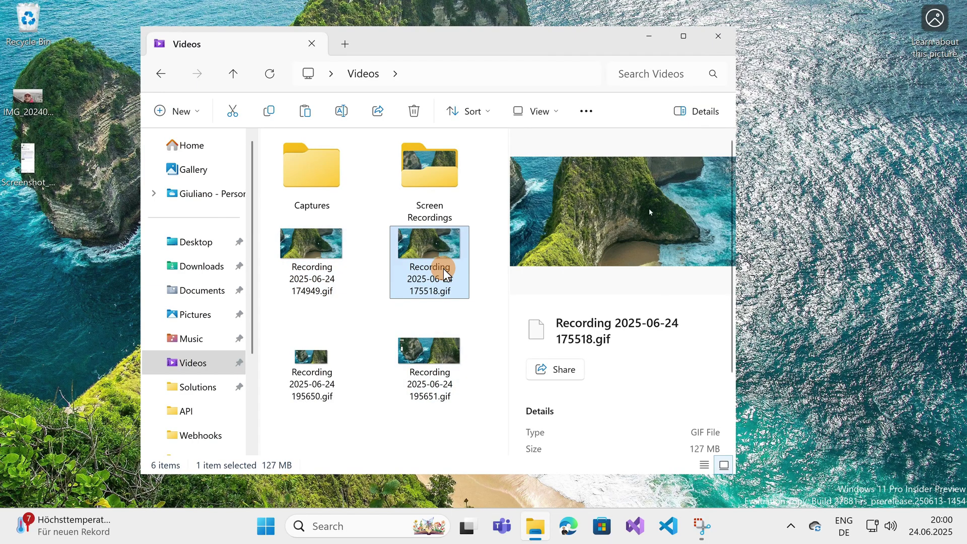
{"action": "left_click", "coordinate": [440, 368]}
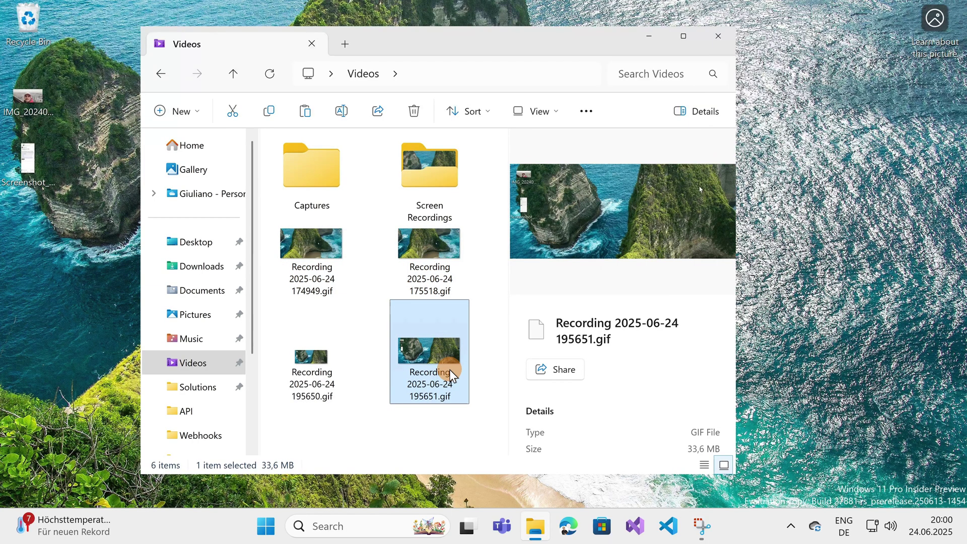
{"action": "mouse_move", "coordinate": [429, 361]}
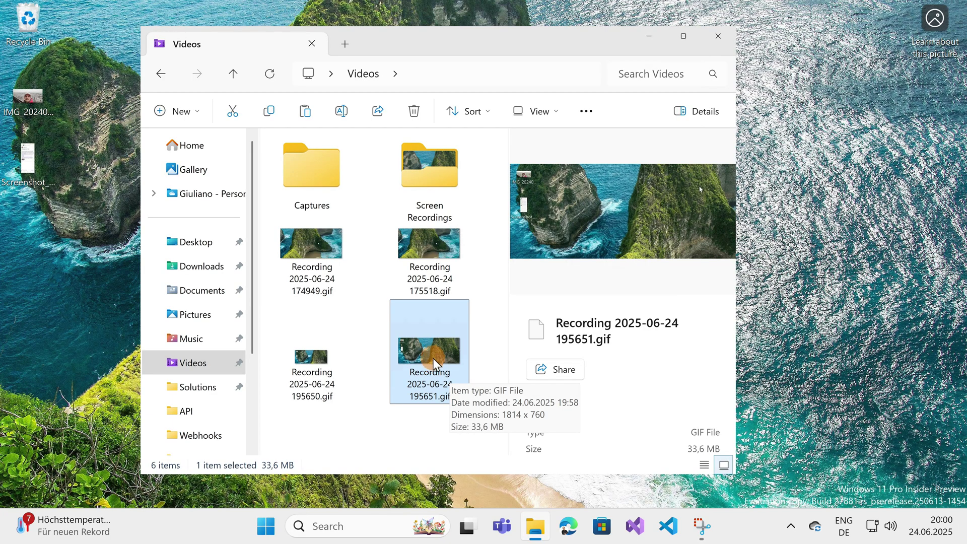
{"action": "left_click_drag", "start_coordinate": [473, 53], "coordinate": [636, 74]}
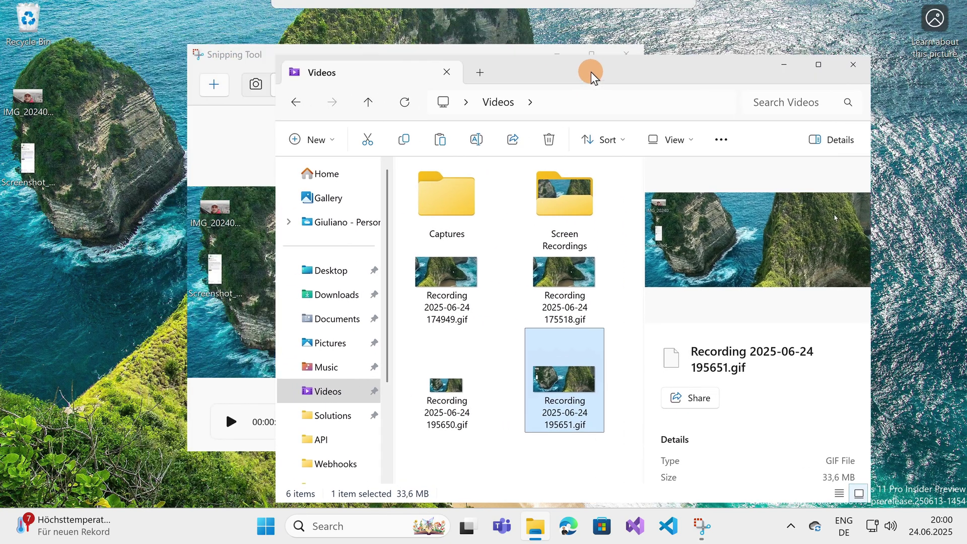